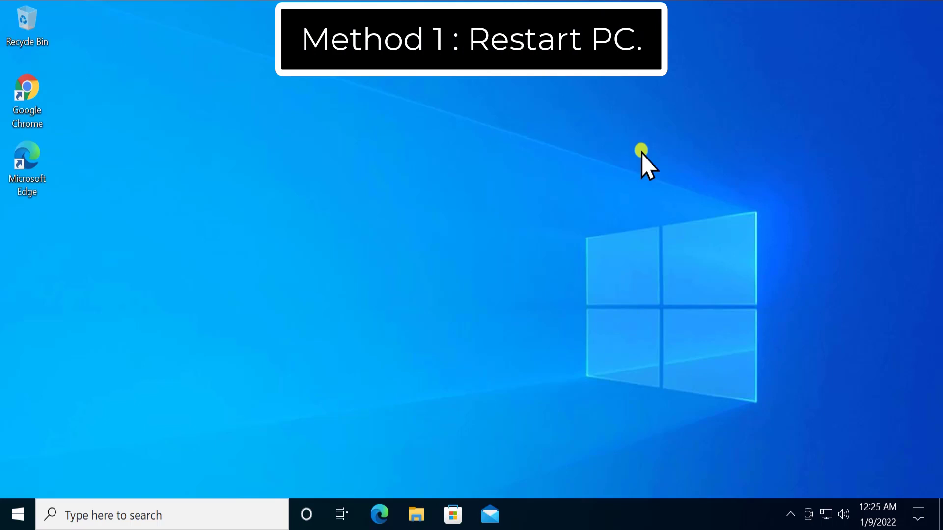
- Restart the PC from the Start menu's Power options
left_click(16, 515)
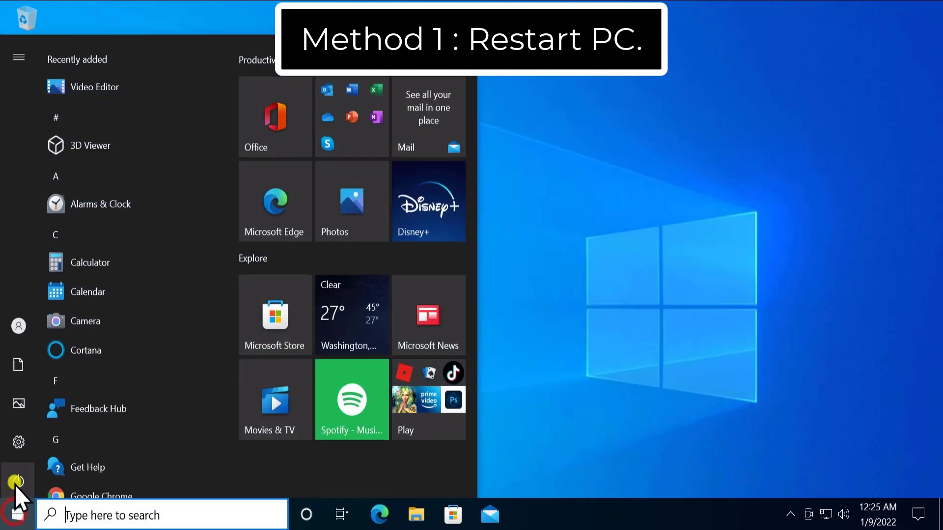
left_click(16, 481)
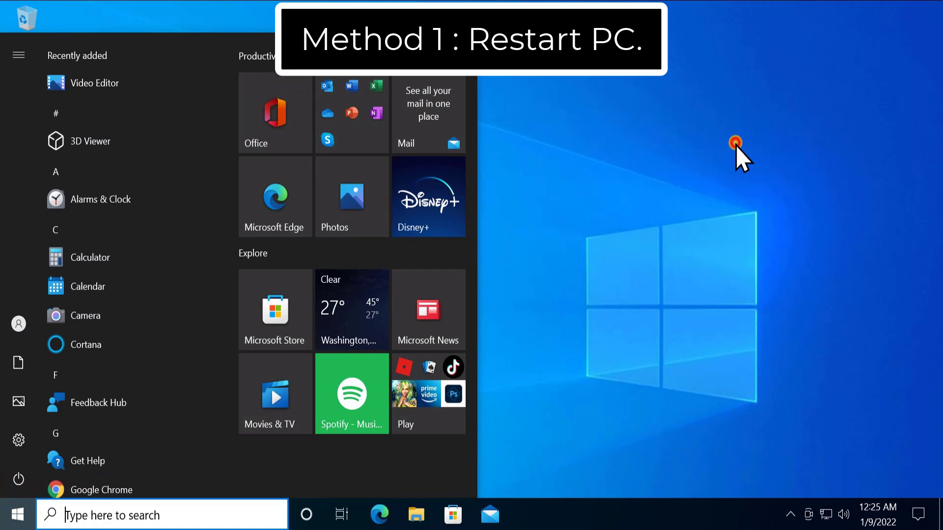
left_click(668, 138)
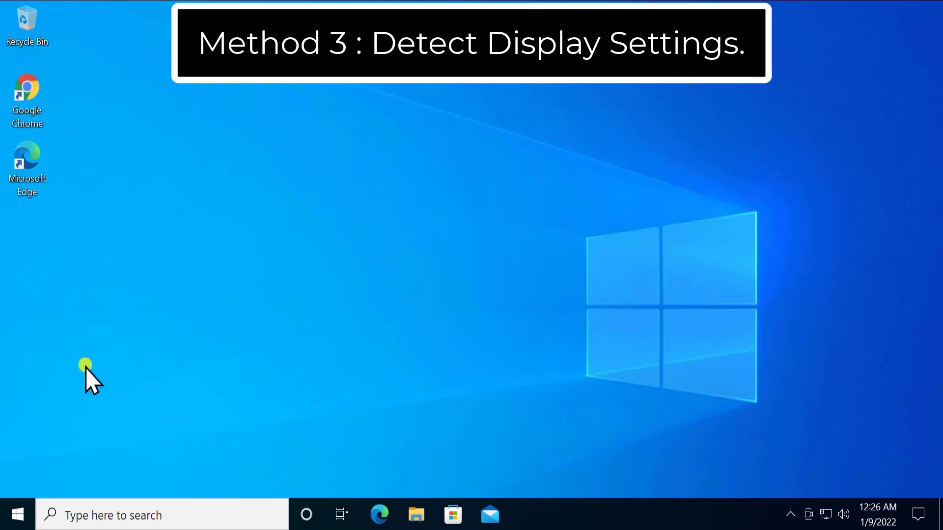
- Go to Settings > System > Display and run Detect to look for a second display
left_click(18, 515)
mouse_move(18, 441)
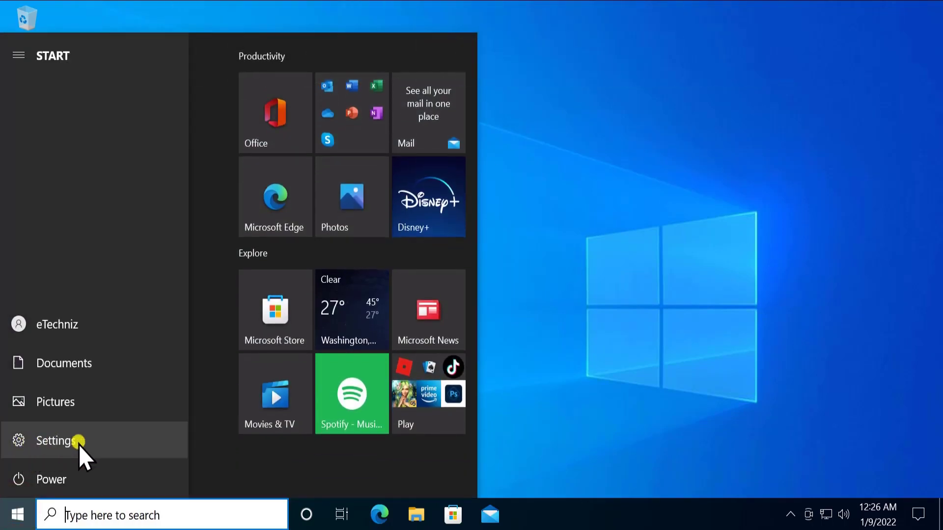
left_click(79, 445)
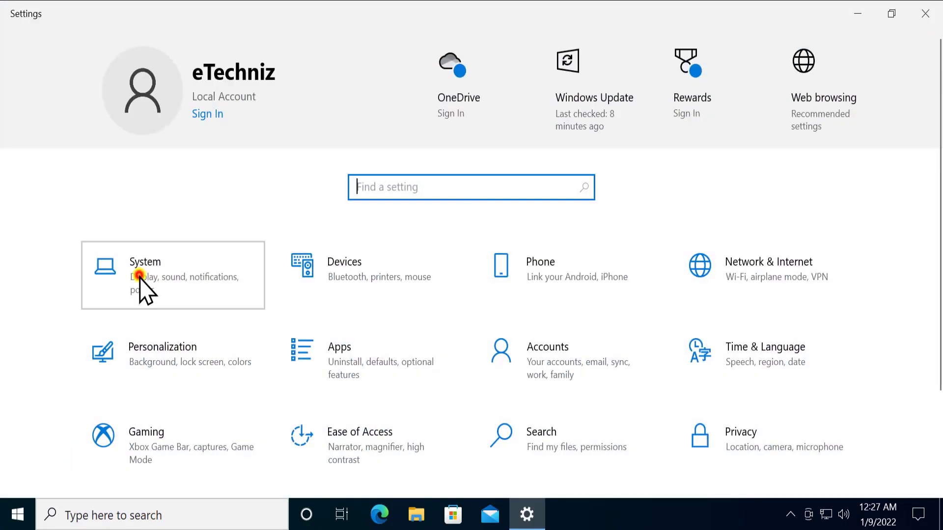
left_click(141, 279)
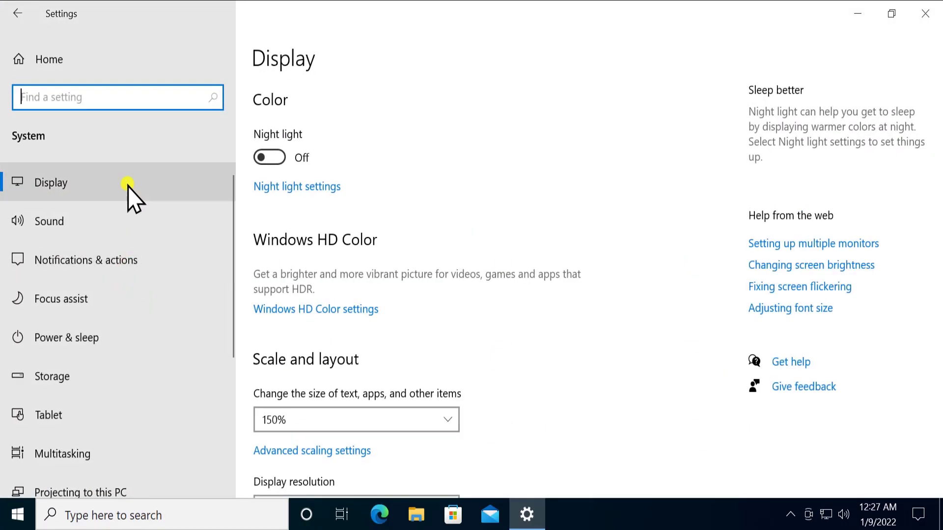
left_click(128, 186)
scroll(501, 214, "down", 3)
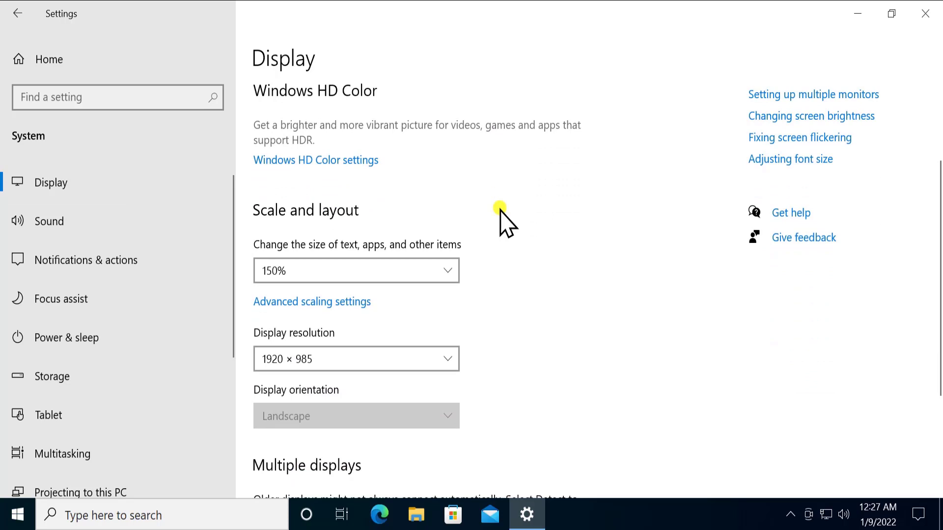
scroll(501, 214, "down", 2)
scroll(501, 214, "down", 3)
scroll(501, 213, "down", 1)
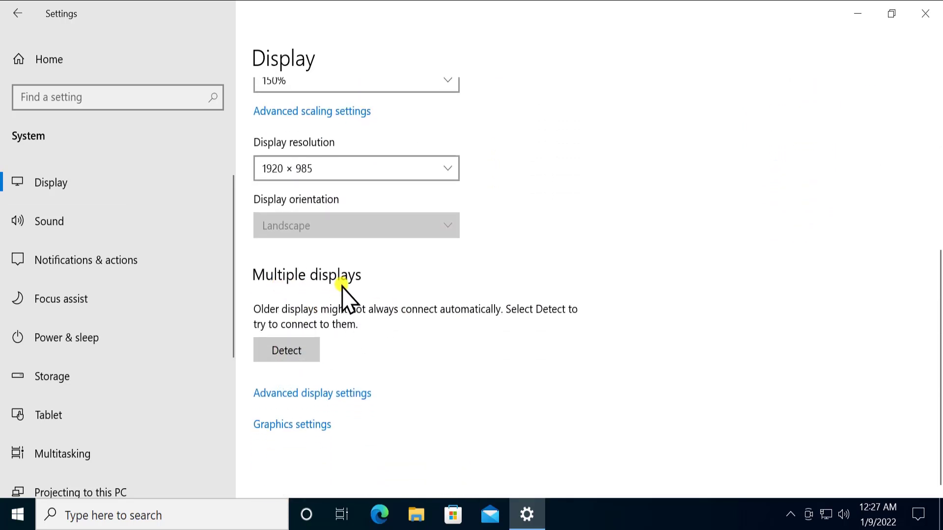
left_click(298, 359)
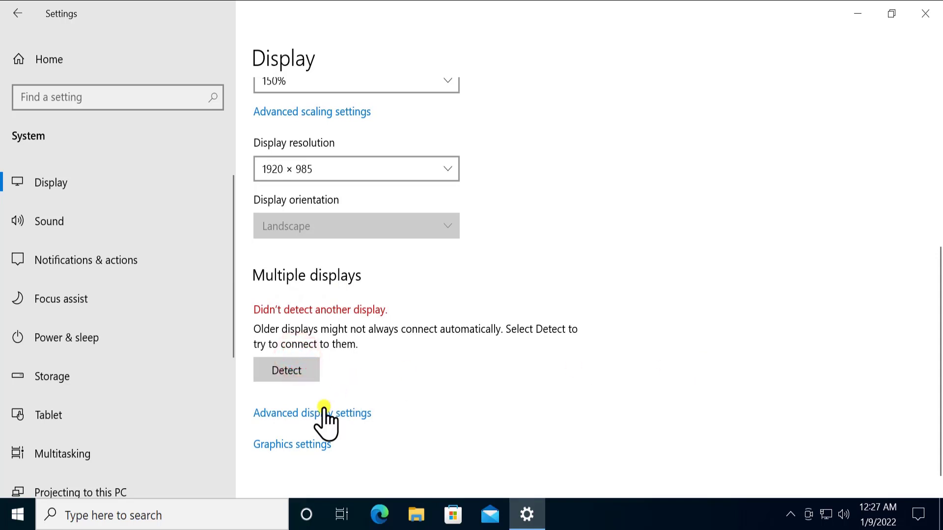
- Review Advanced display settings, run Detect again, then close Settings
left_click(278, 421)
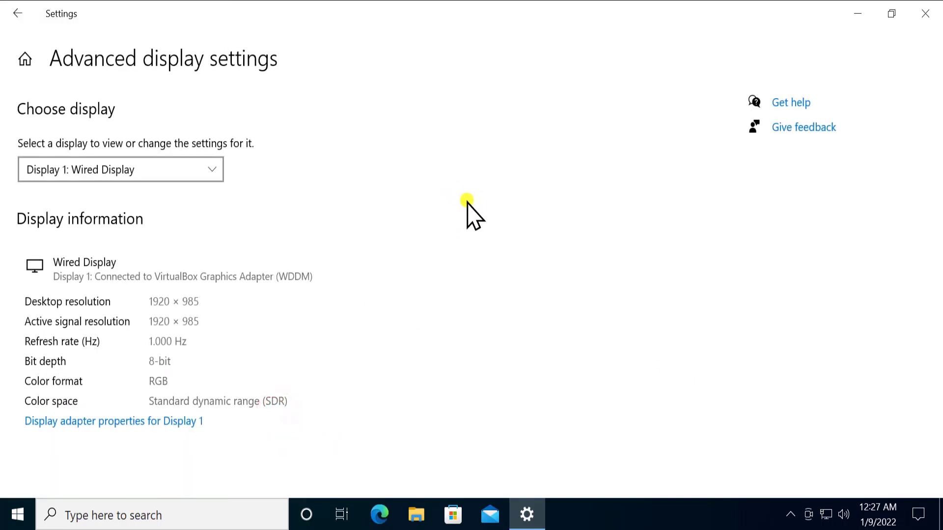
left_click(190, 169)
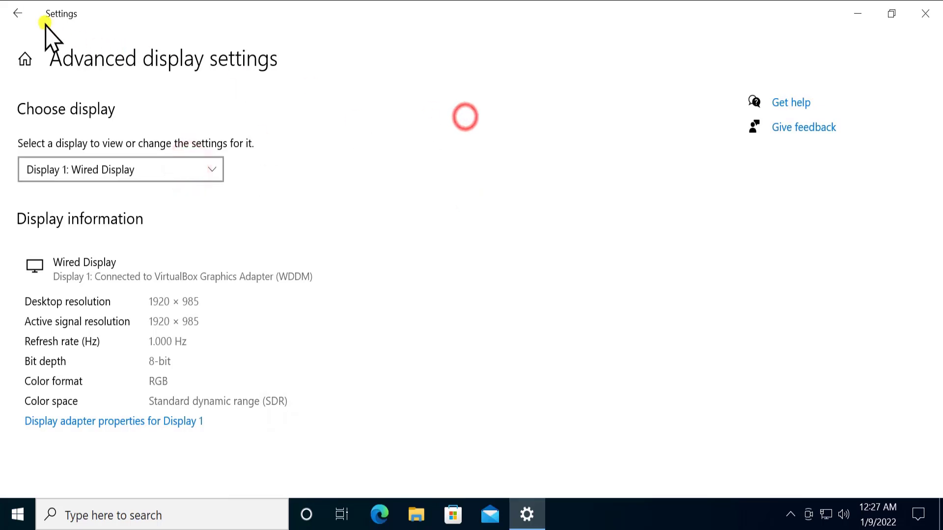
left_click(17, 13)
scroll(322, 404, "down", 5)
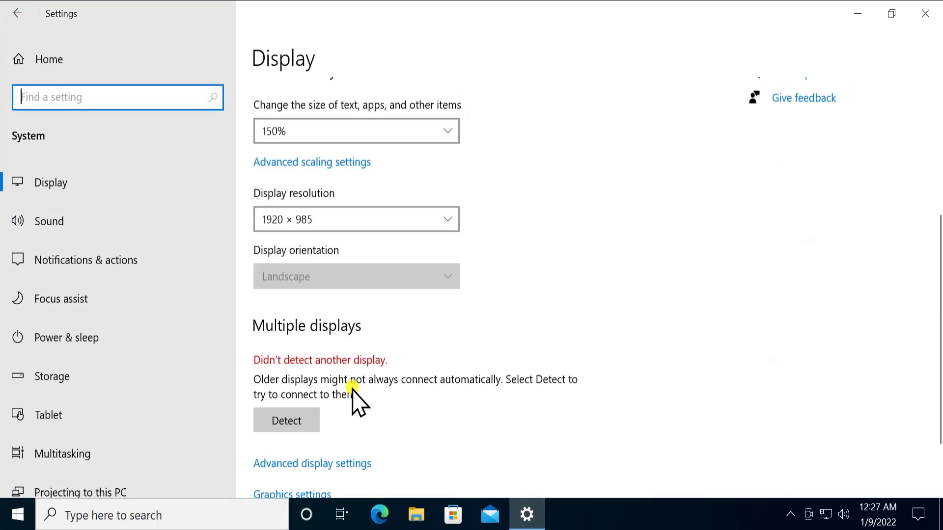
scroll(322, 383, "down", 3)
left_click(313, 350)
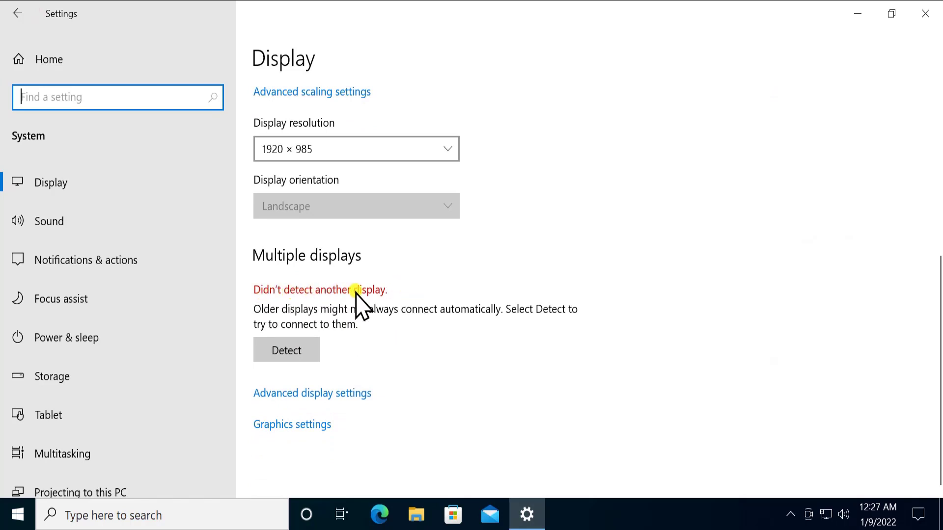
left_click(926, 13)
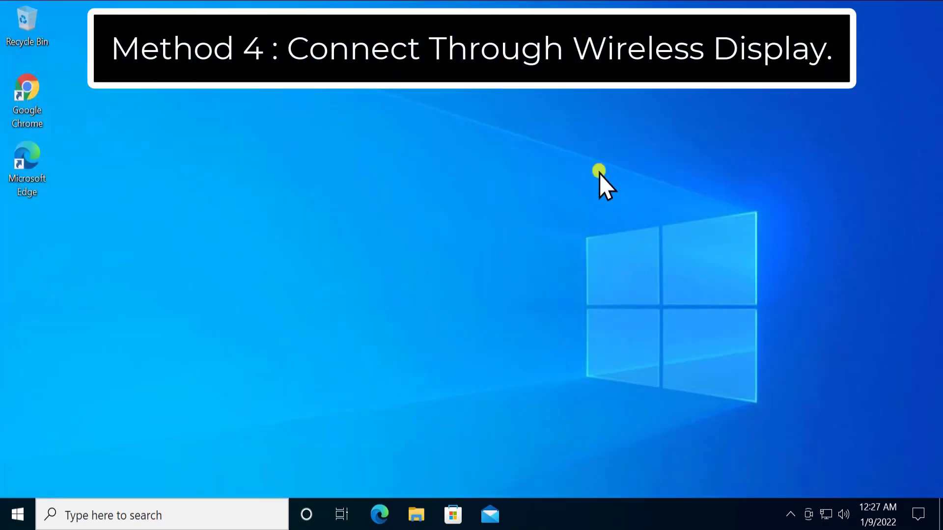
- Try adding a wireless display under Bluetooth & other devices, dismiss the failed result, and close Settings
left_click(18, 515)
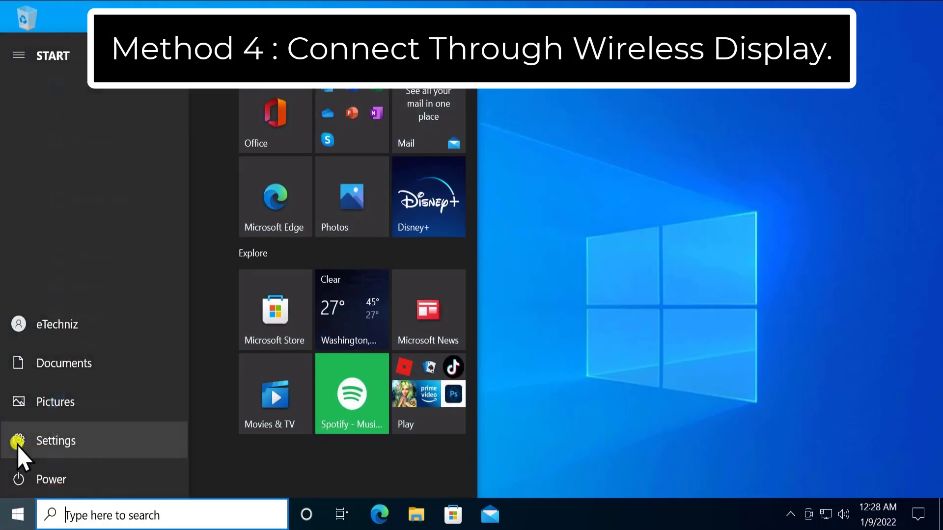
left_click(89, 445)
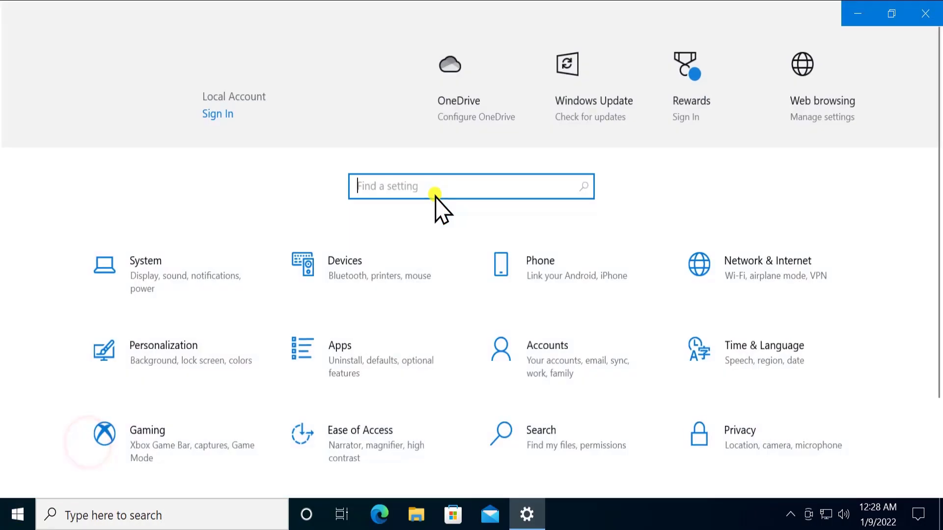
left_click(340, 275)
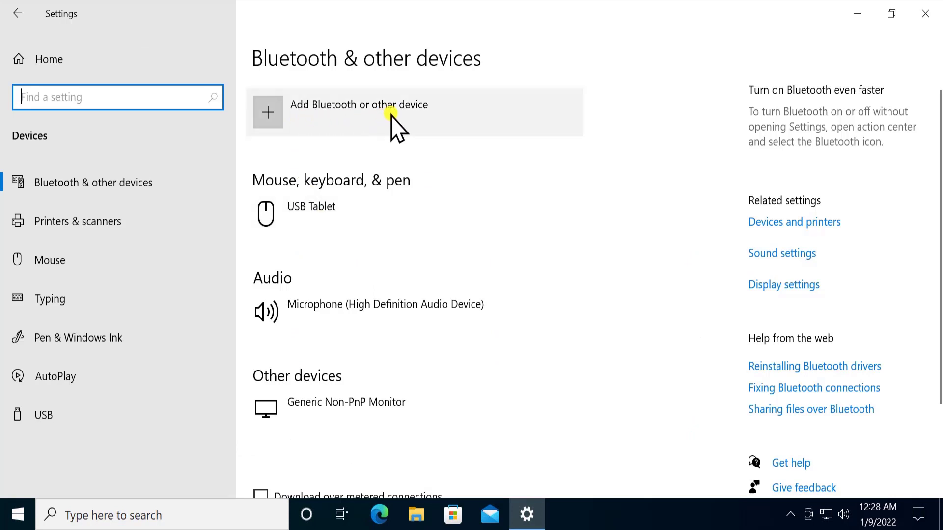
left_click(414, 109)
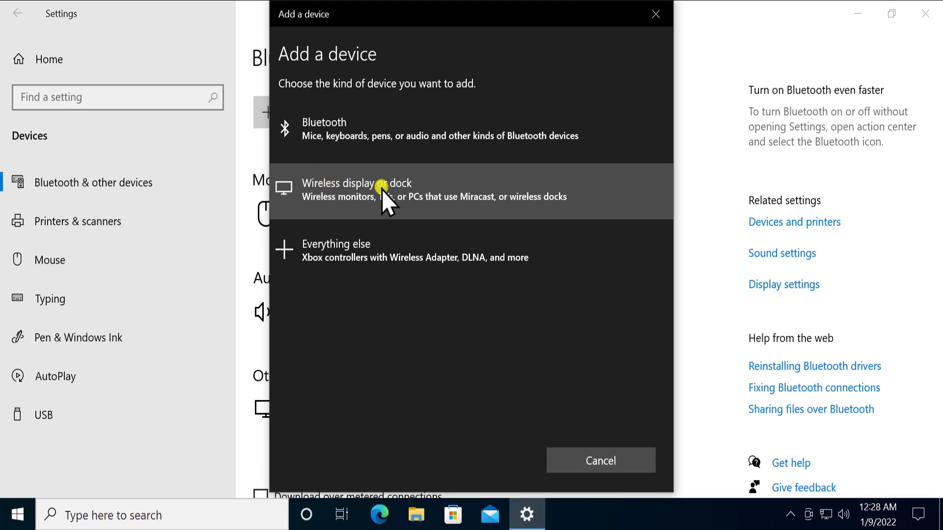
left_click(410, 191)
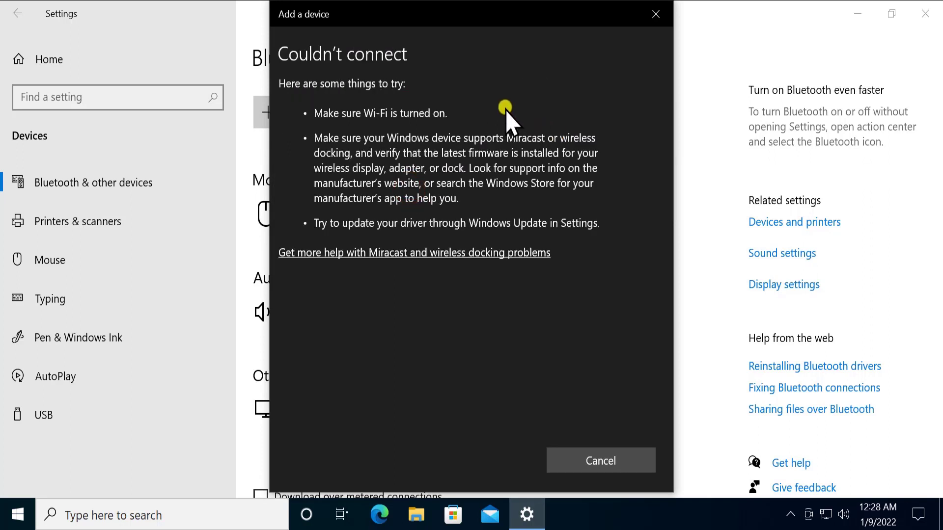
left_click(656, 15)
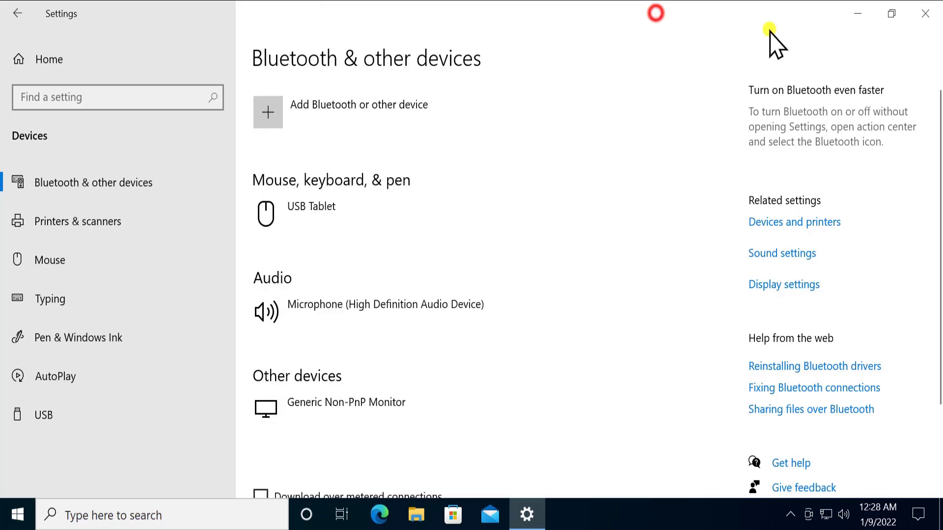
left_click(926, 13)
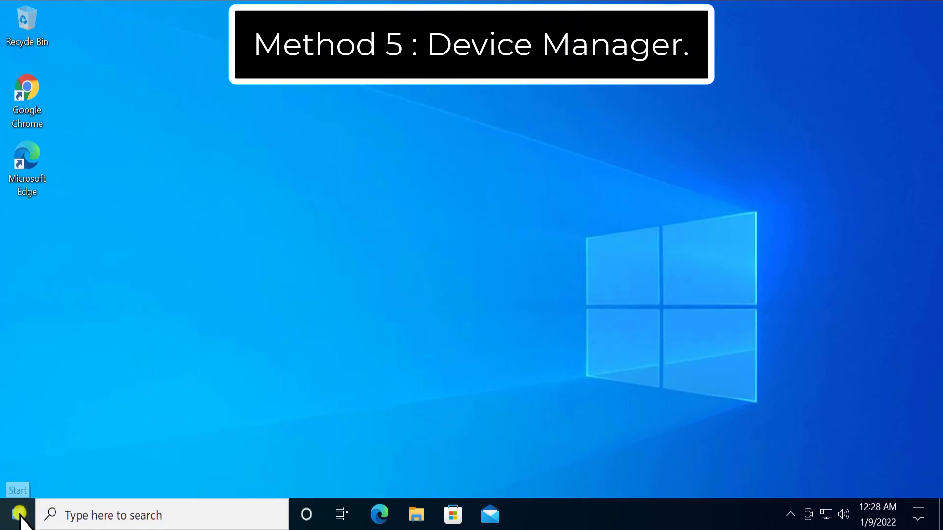
- Launch Device Manager from the Start button's quick menu and select the Display adapters category
left_click(89, 515)
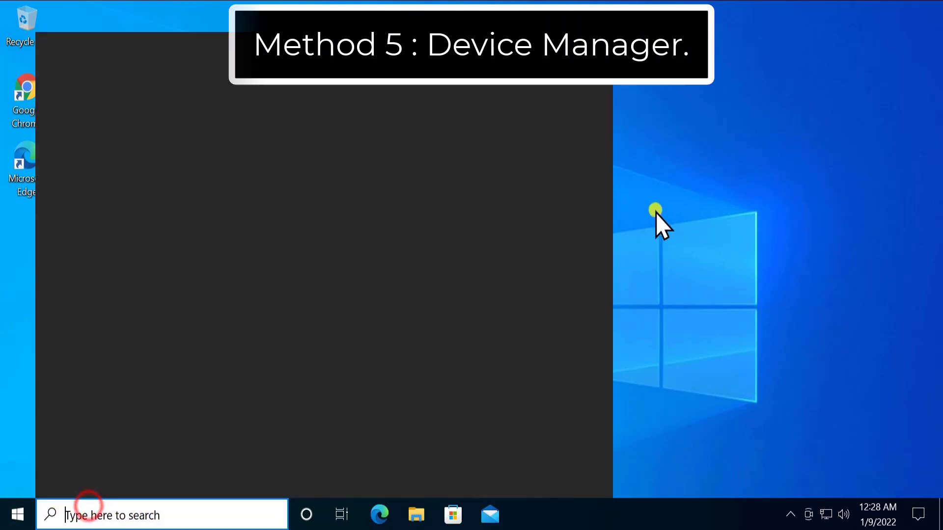
left_click(660, 213)
right_click(18, 516)
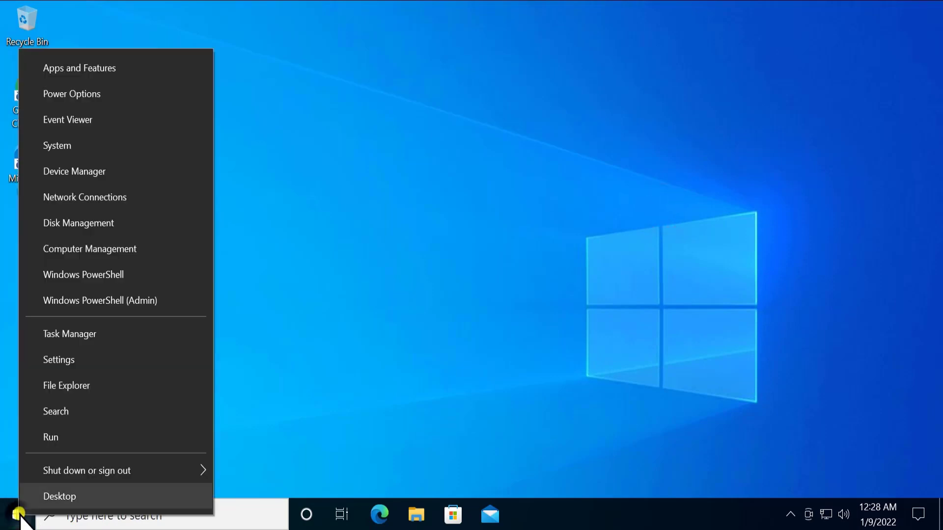
left_click(145, 171)
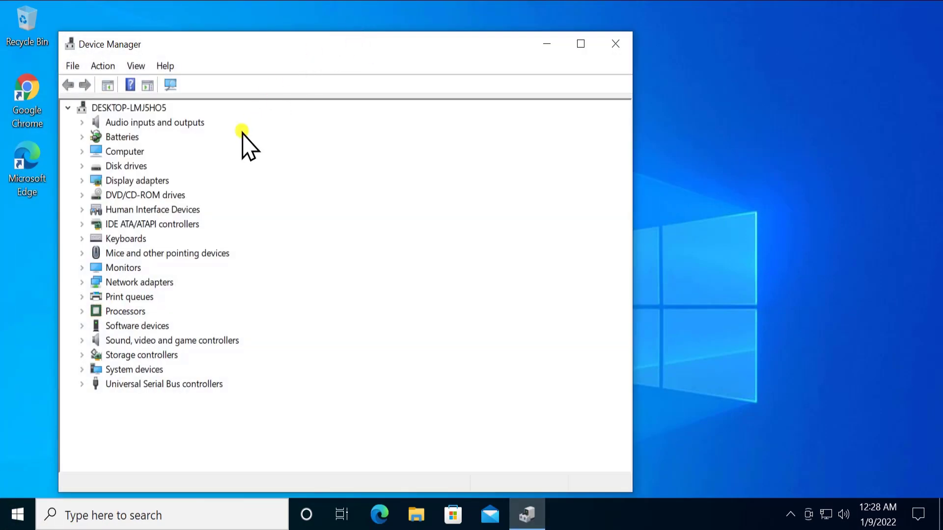
left_click(127, 181)
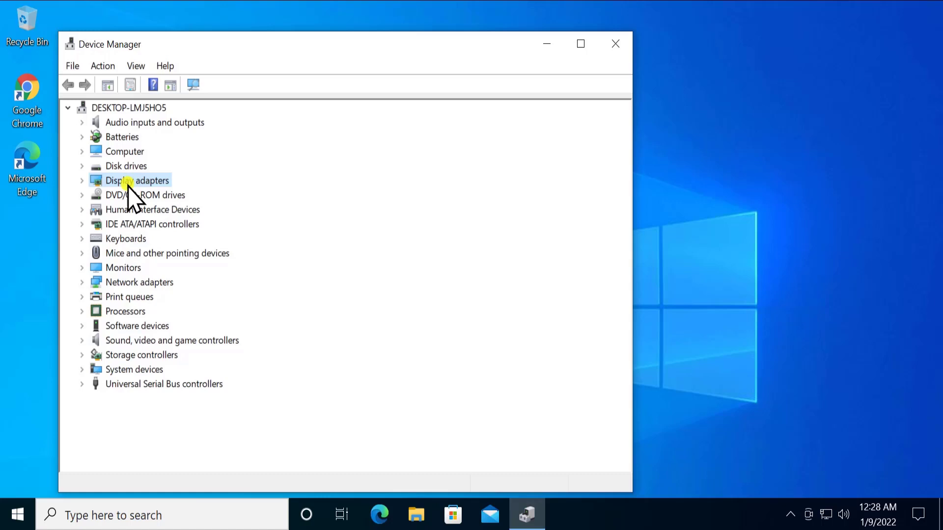
left_click(133, 269)
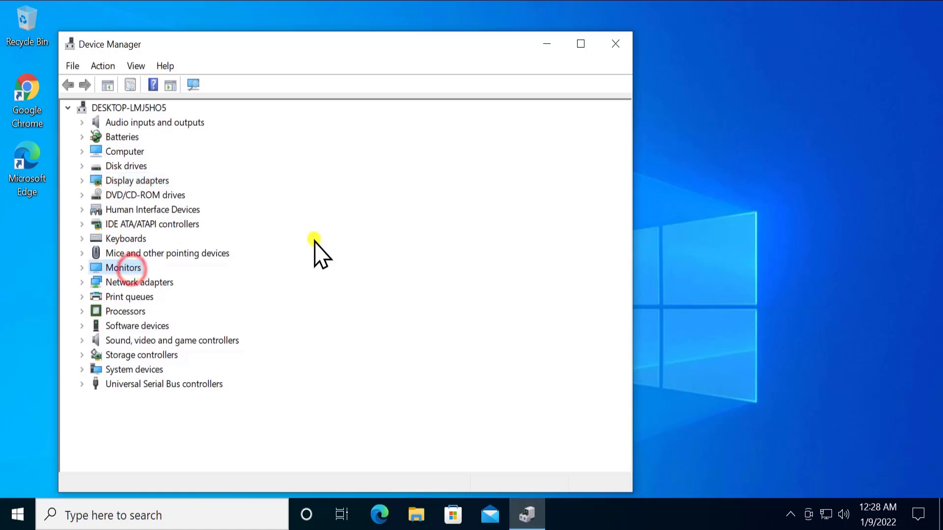
left_click(145, 184)
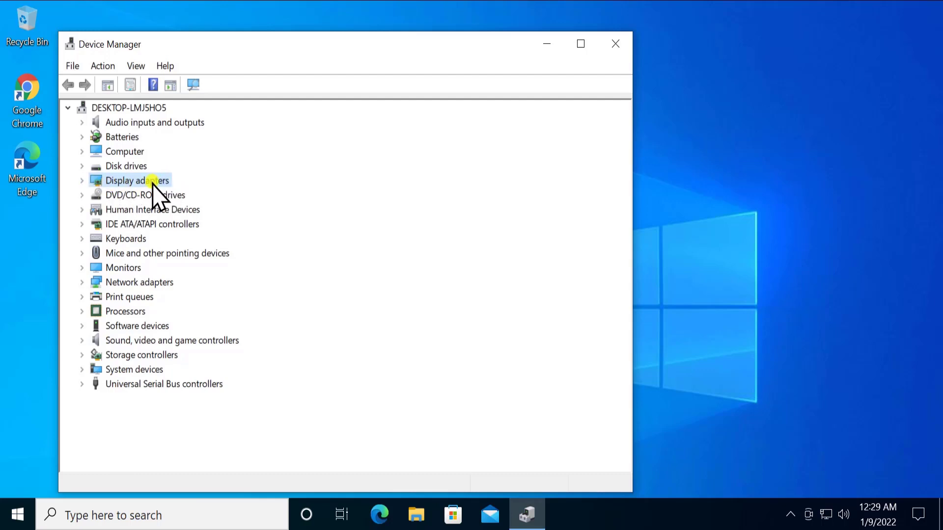
- Search automatically for a VirtualBox Graphics Adapter driver, check Windows Update, then close it
double_click(151, 185)
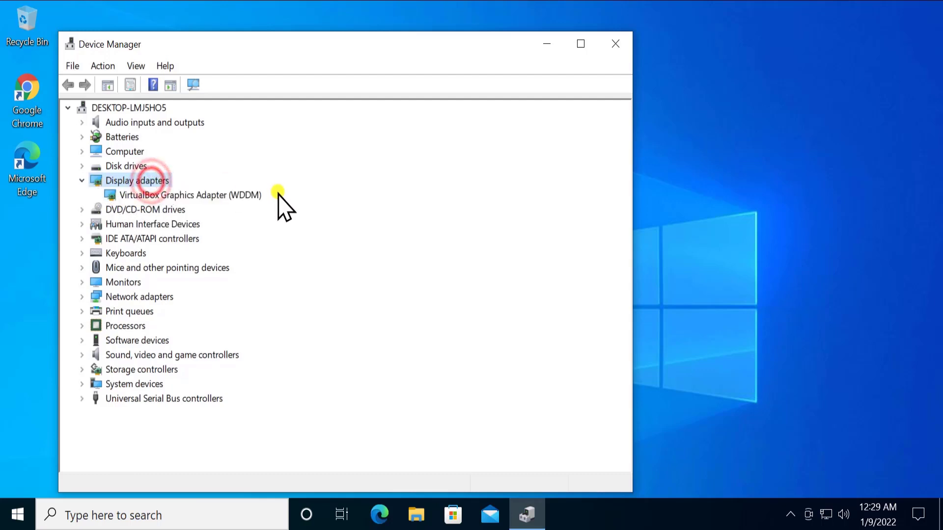
left_click(221, 194)
right_click(247, 203)
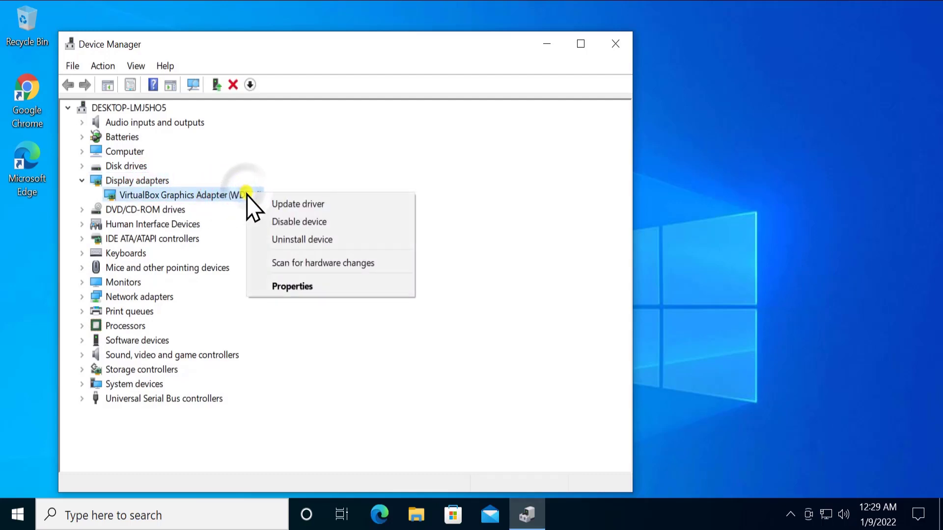
left_click(338, 209)
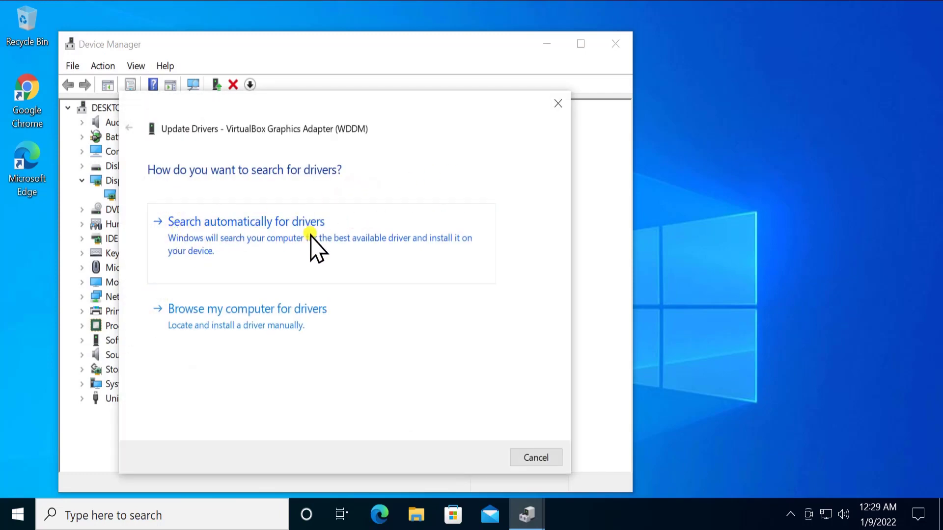
left_click(332, 238)
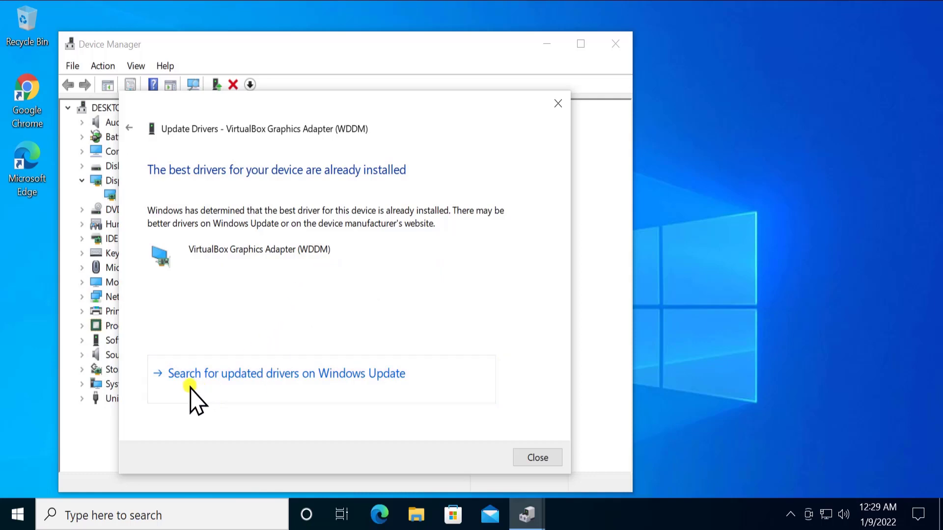
left_click(371, 376)
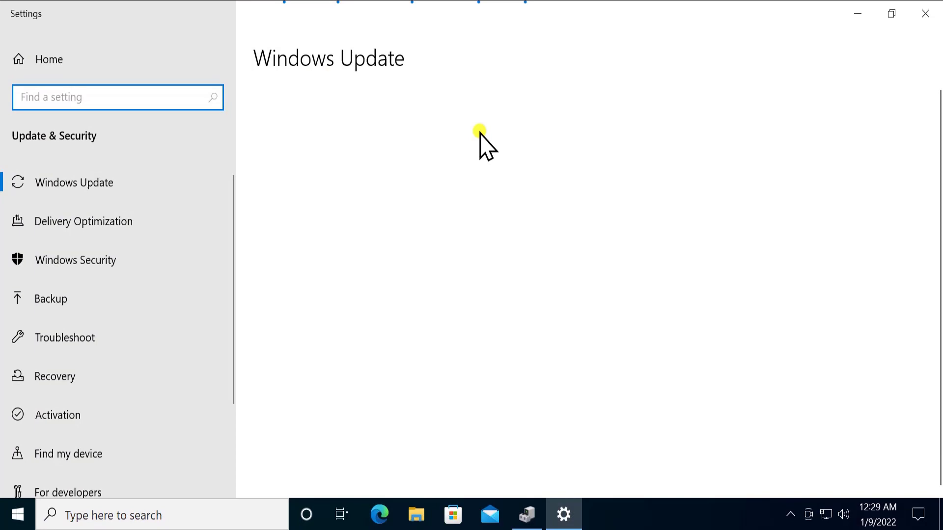
left_click(927, 13)
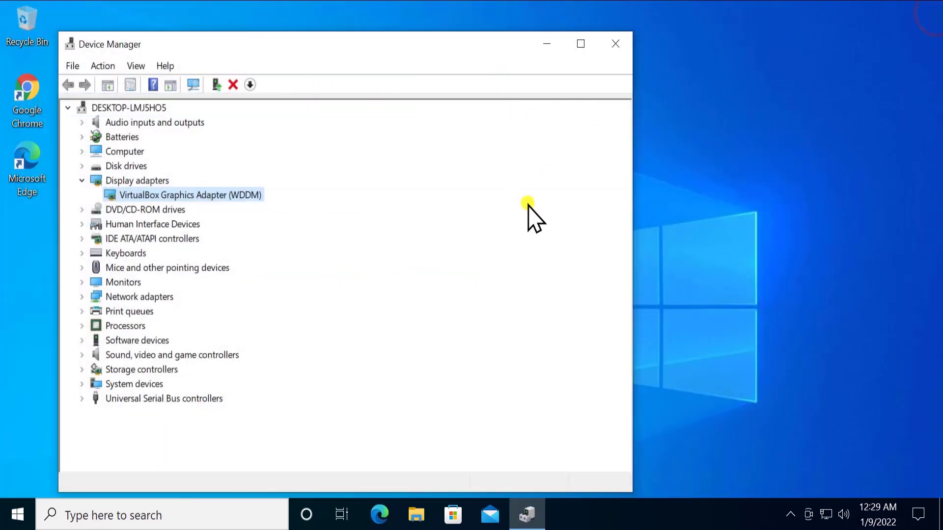
right_click(230, 195)
left_click(274, 203)
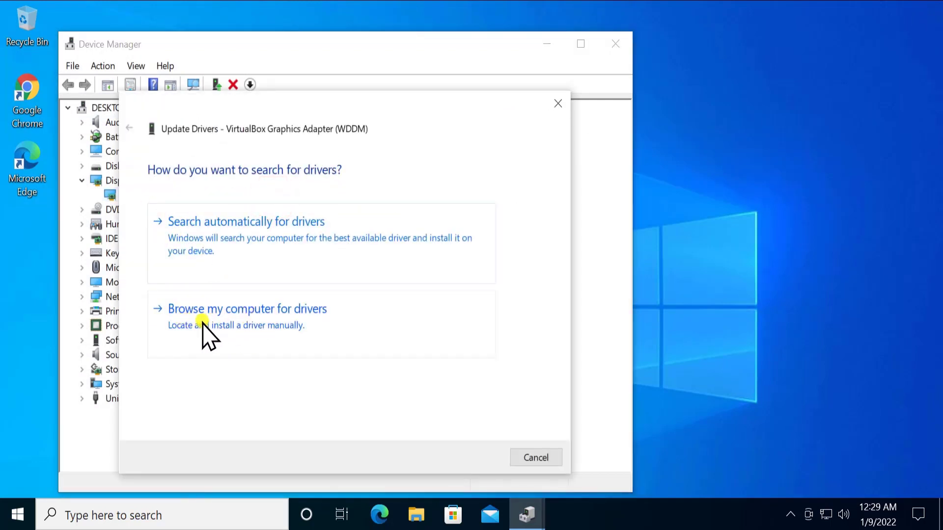
left_click(332, 324)
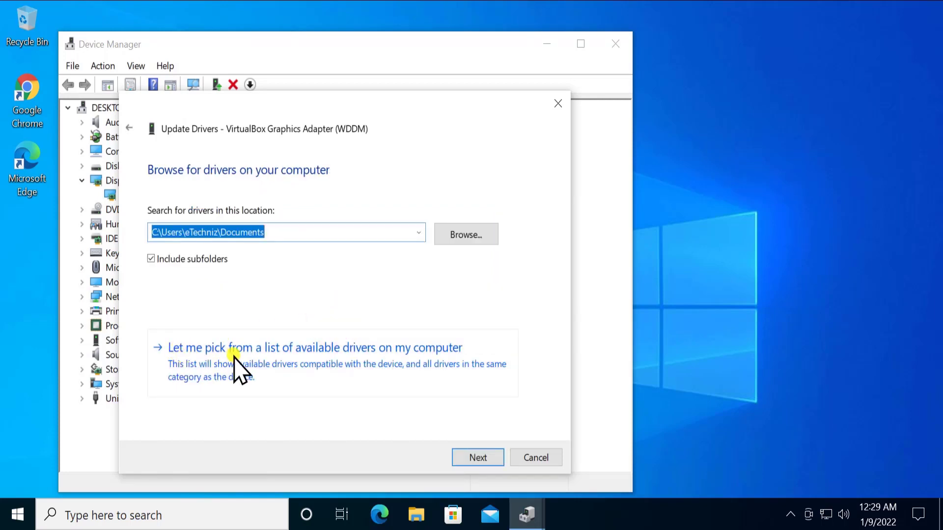
left_click(295, 352)
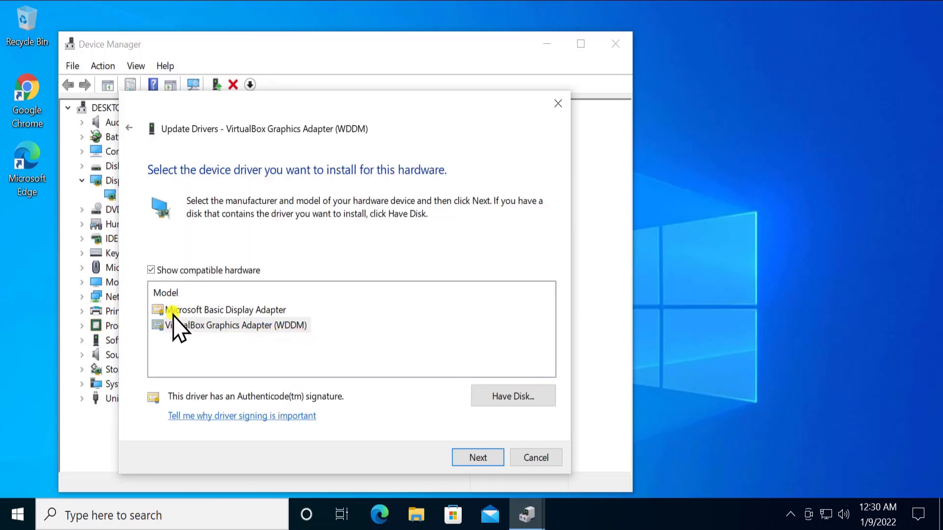
left_click(248, 310)
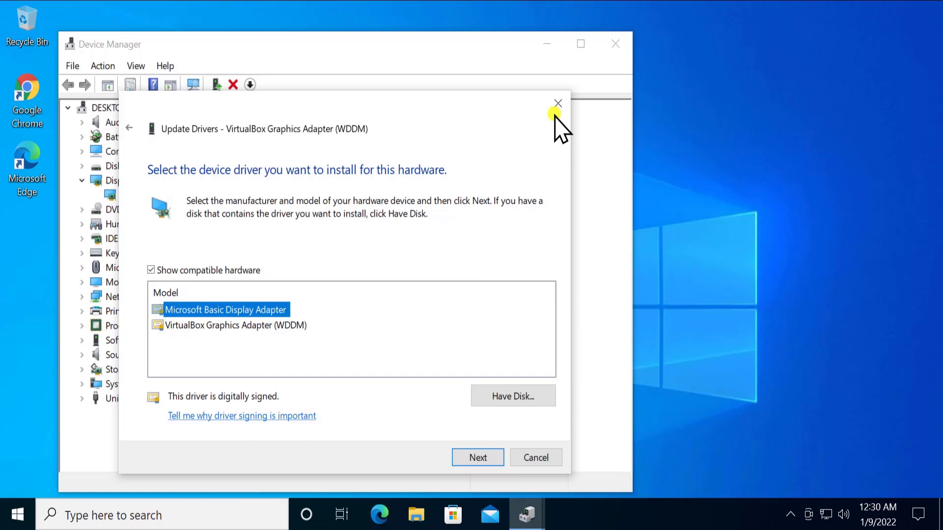
left_click(557, 103)
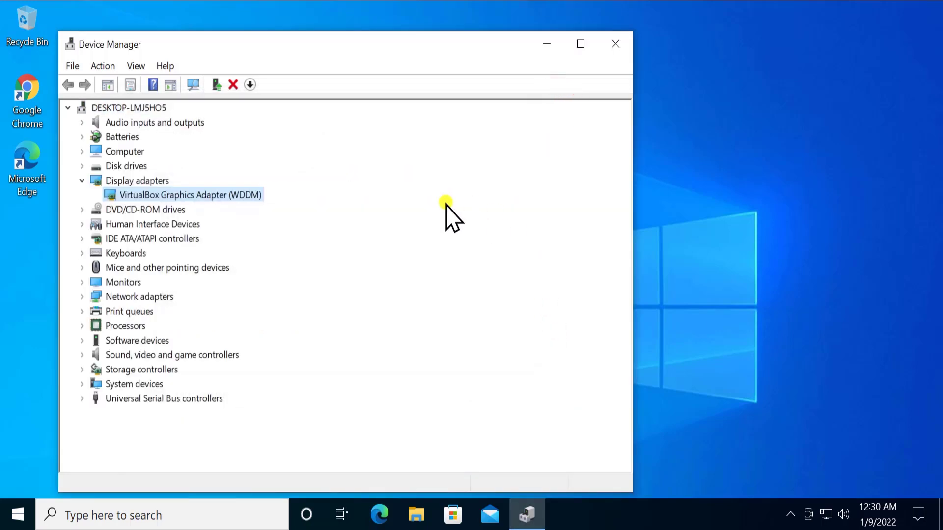
left_click(118, 282)
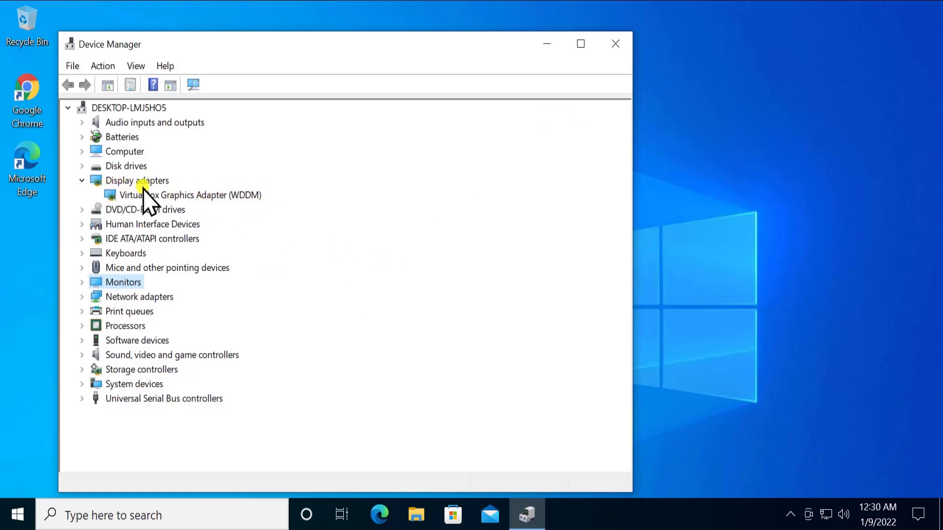
left_click(229, 197)
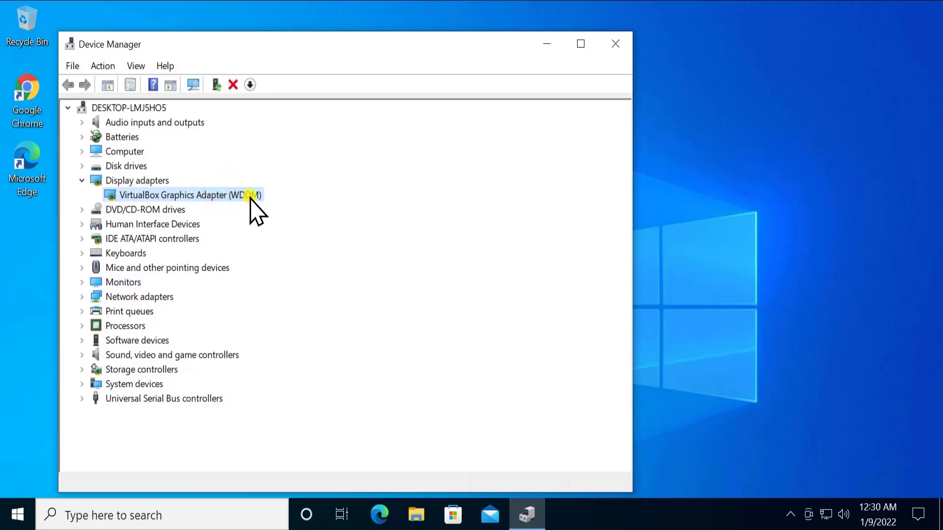
right_click(251, 197)
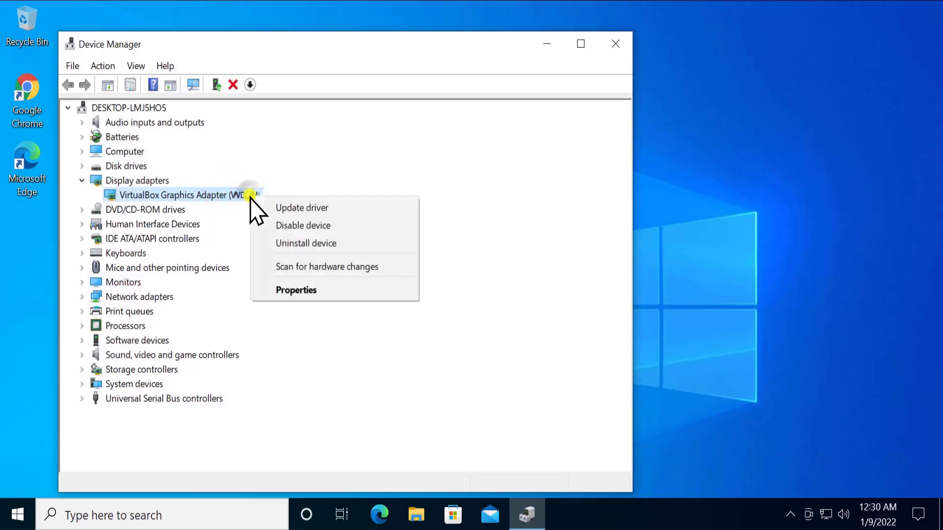
left_click(295, 290)
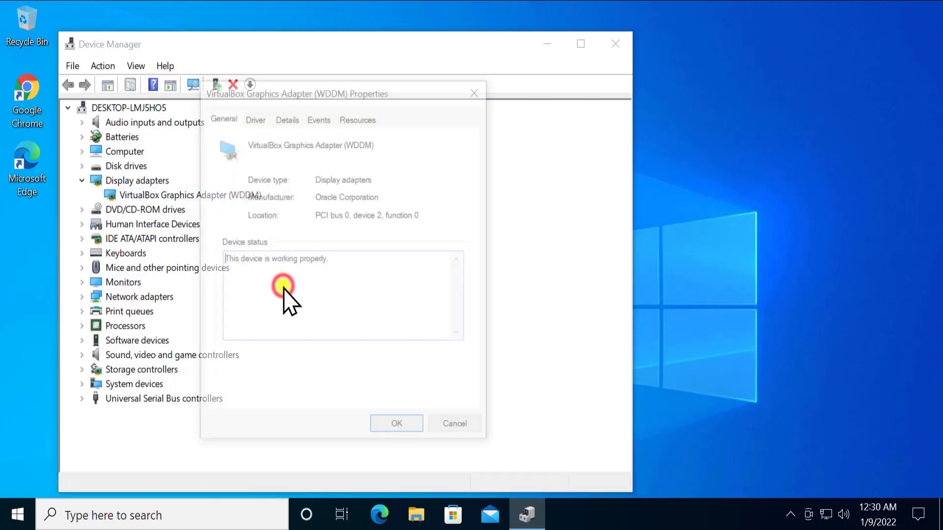
left_click(255, 118)
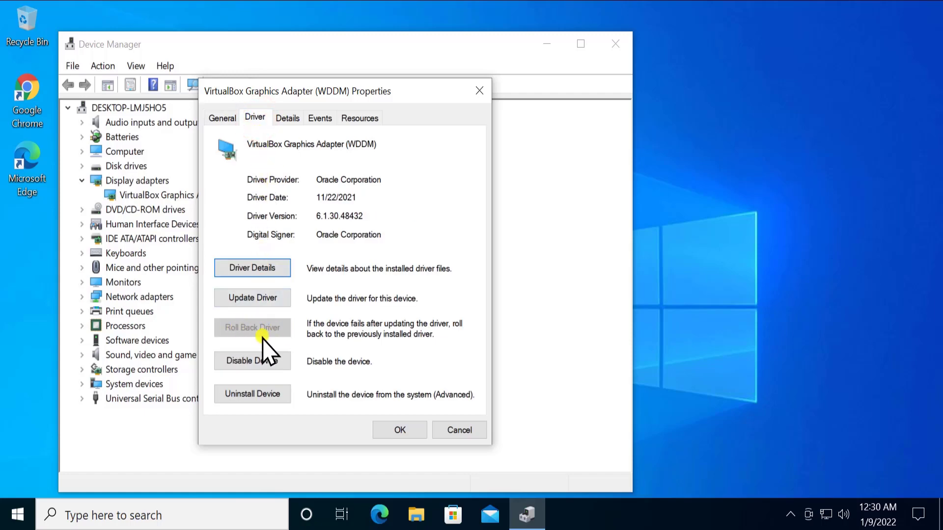
left_click(446, 431)
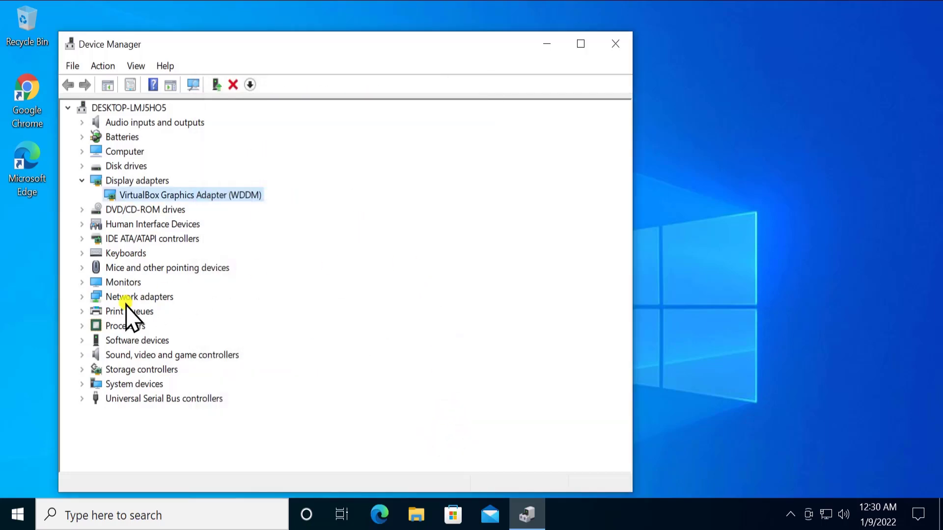
- Bring up Uninstall device for the VirtualBox Graphics Adapter, then dismiss it without uninstalling
left_click(123, 285)
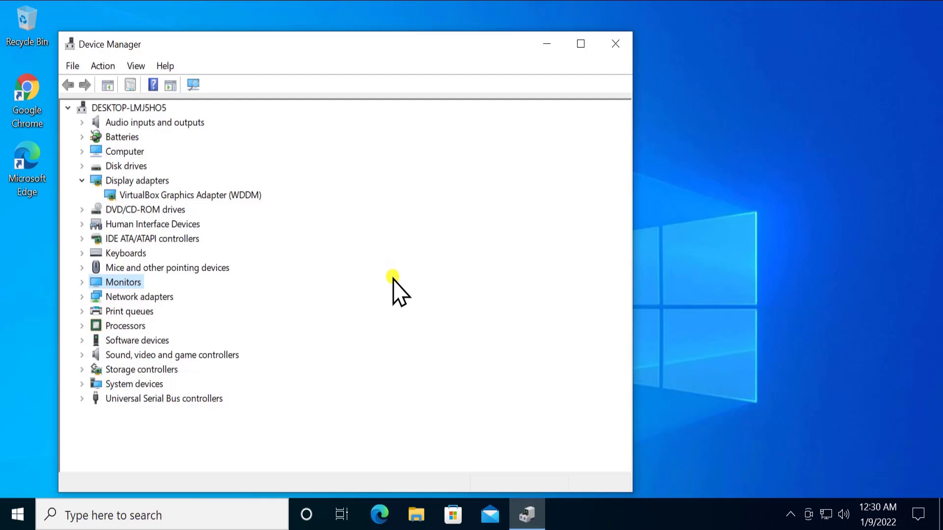
left_click(195, 195)
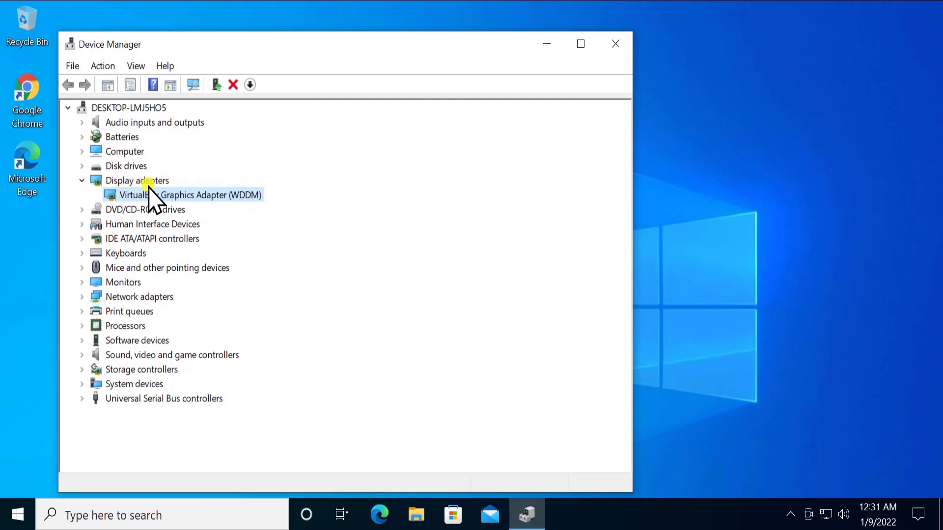
left_click(83, 181)
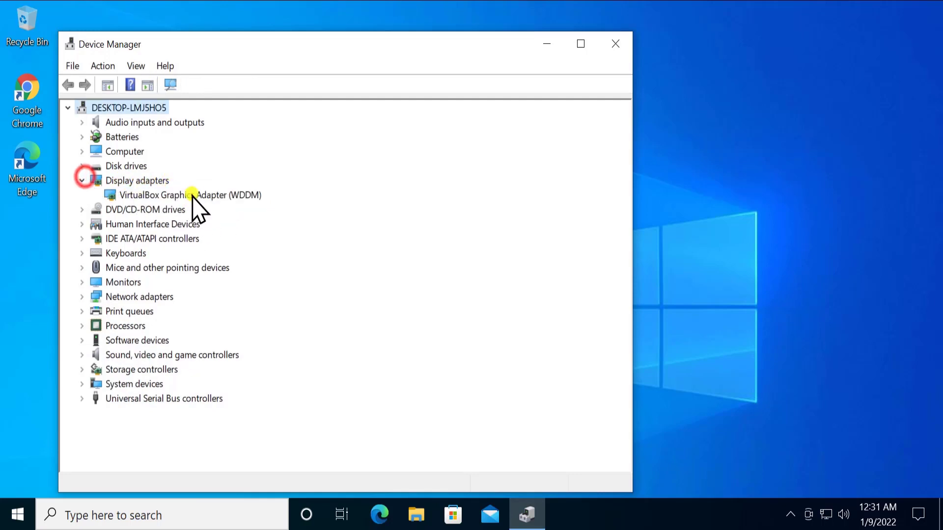
left_click(196, 195)
right_click(246, 195)
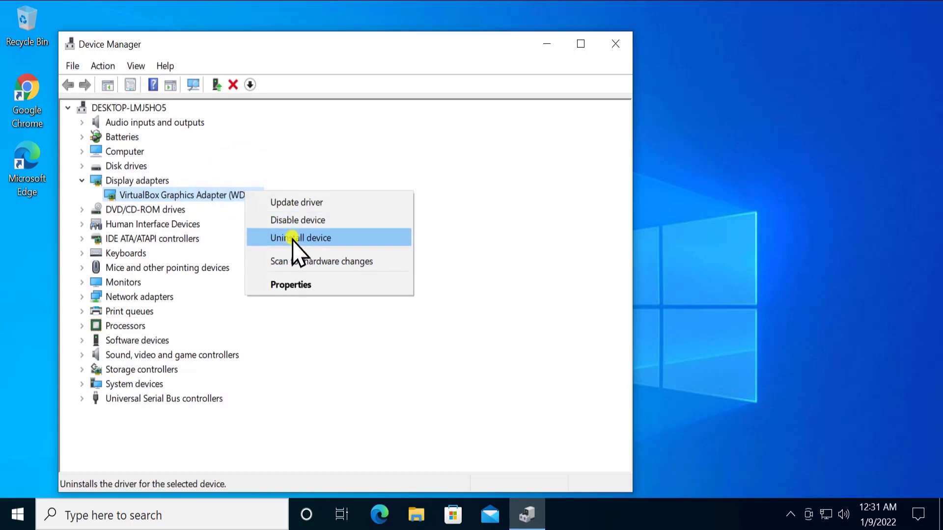
left_click(400, 127)
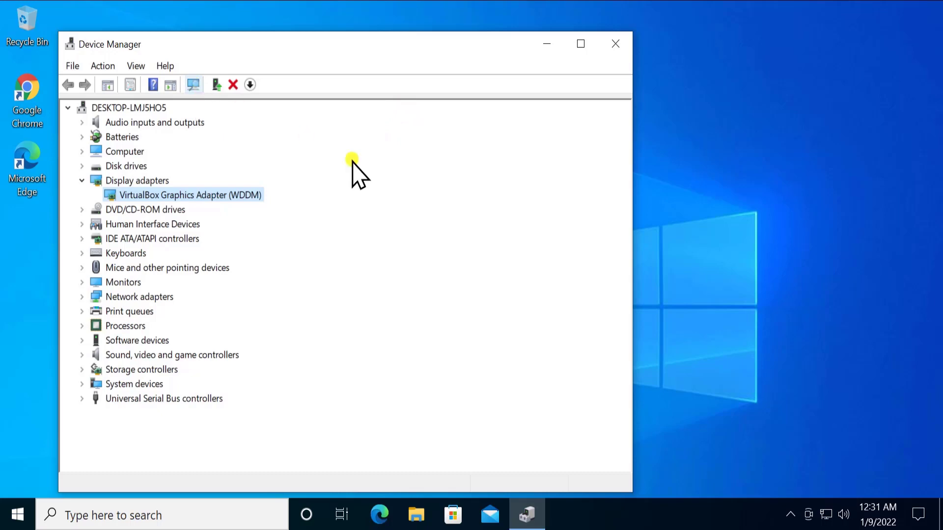
left_click(615, 43)
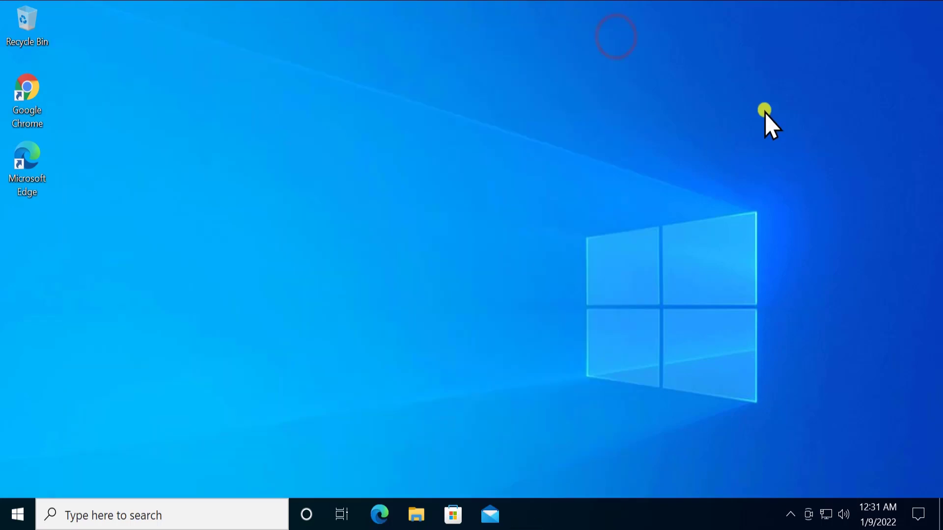